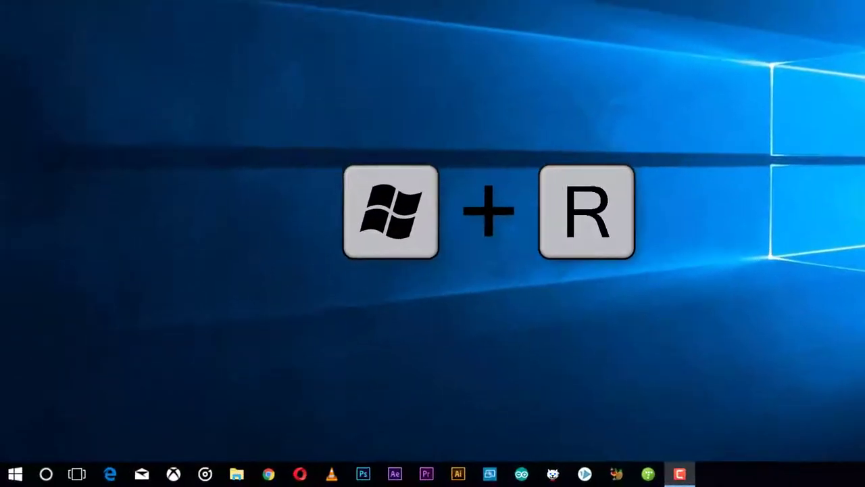
Launch Steps Recorder with the psr run command and move its window away from the desktop's corner
key("super+r")
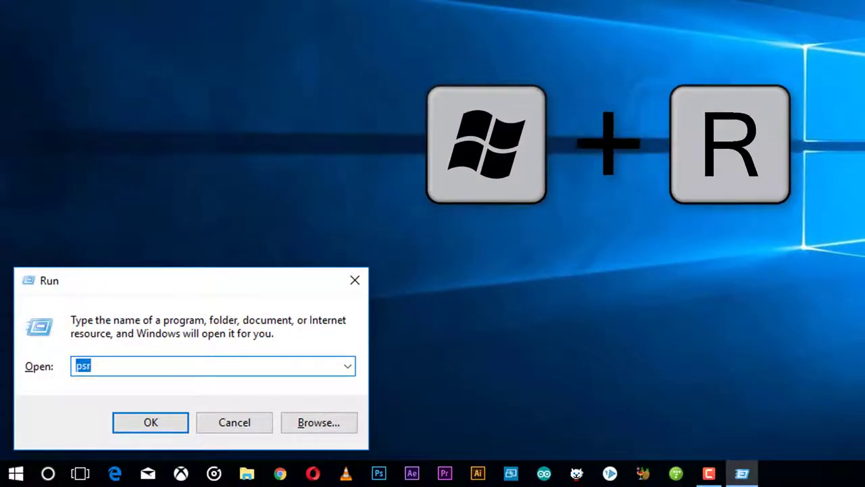
type("psr")
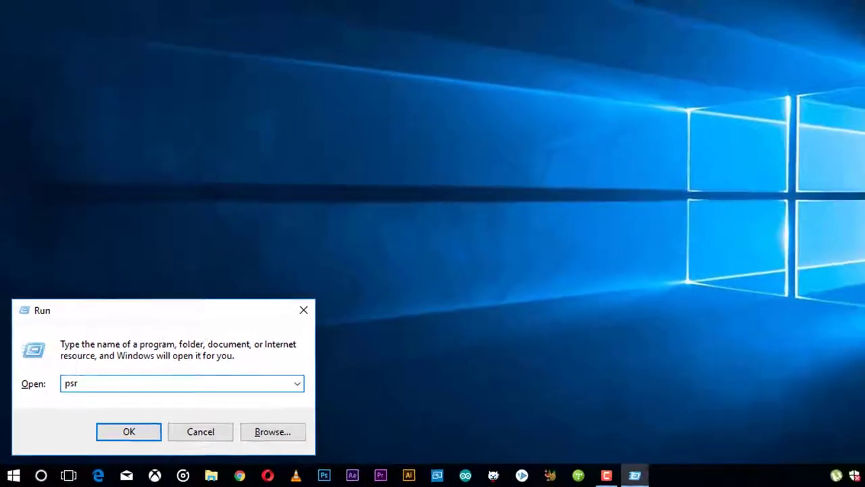
key("Return")
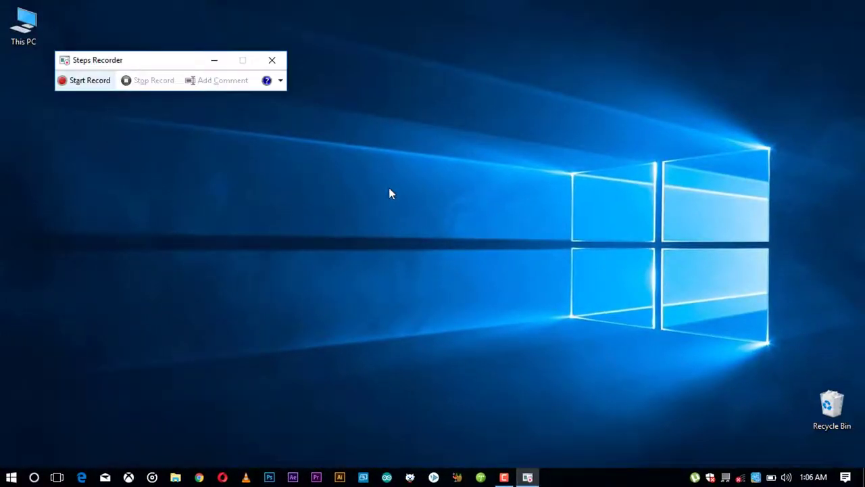
left_click_drag(153, 60, 213, 111)
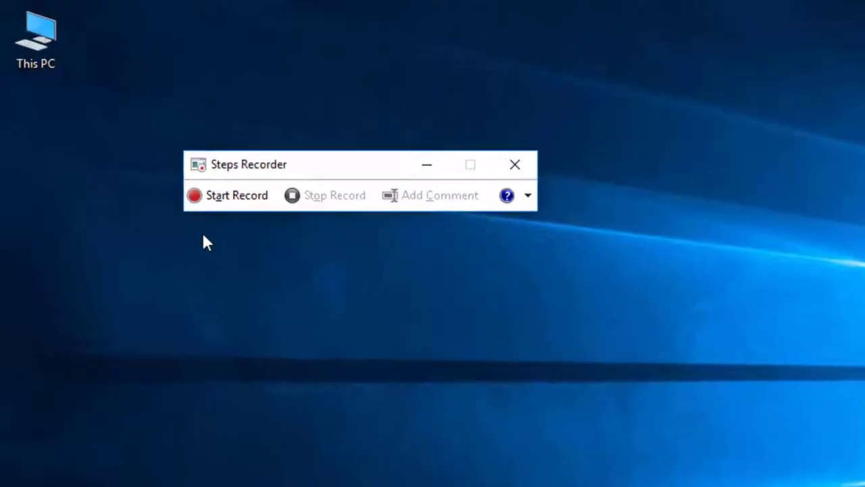
left_click(211, 230)
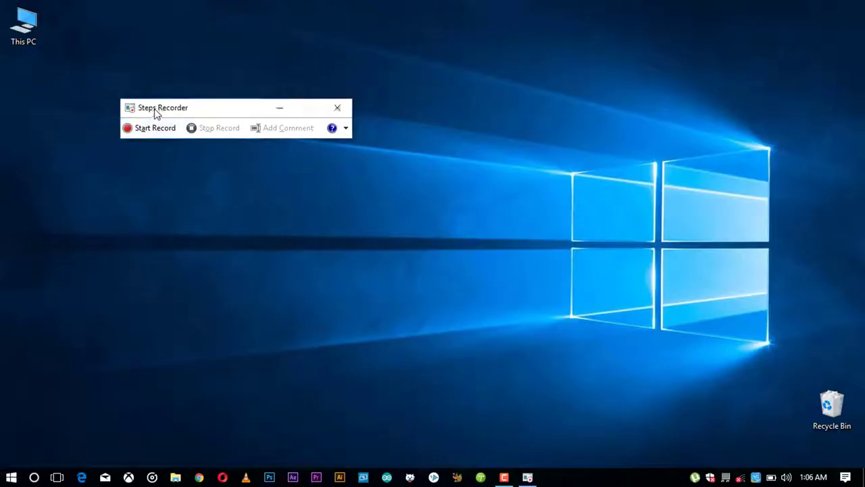
left_click_drag(236, 174, 289, 173)
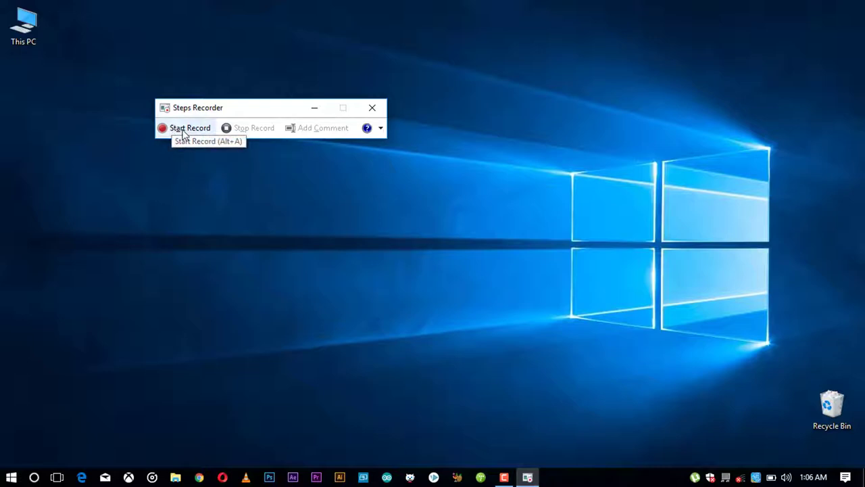
Start recording the on-screen actions and minimize the recorder window
left_click(182, 131)
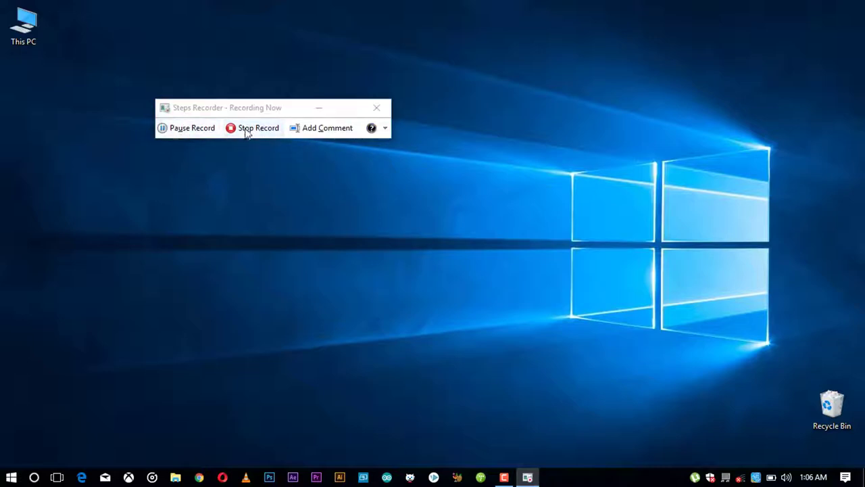
left_click_drag(270, 113, 307, 155)
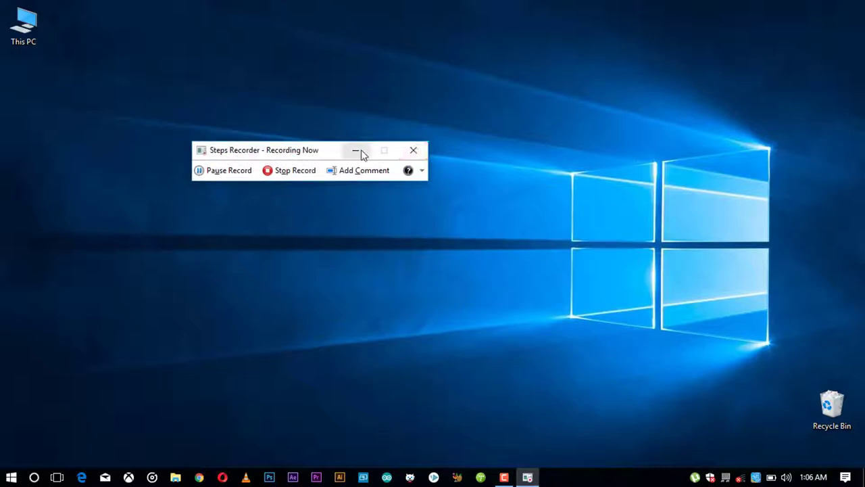
left_click(356, 150)
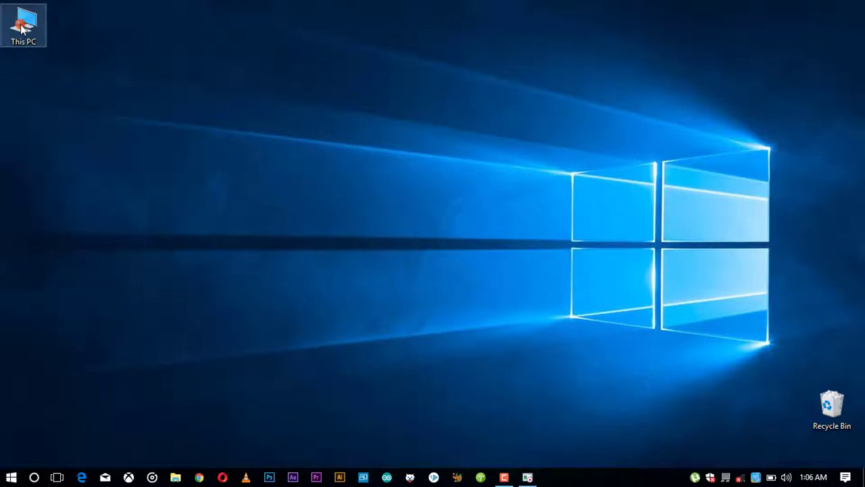
Open This PC from the desktop and display the computer's system properties
double_click(22, 27)
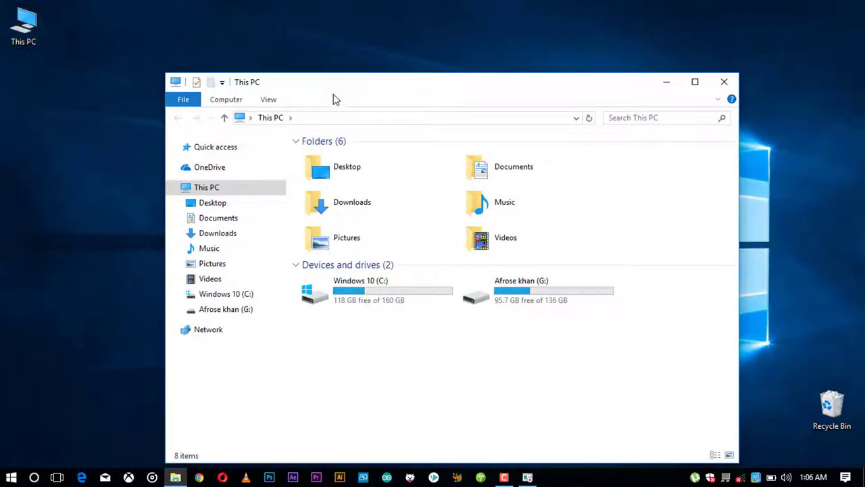
left_click_drag(329, 83, 284, 54)
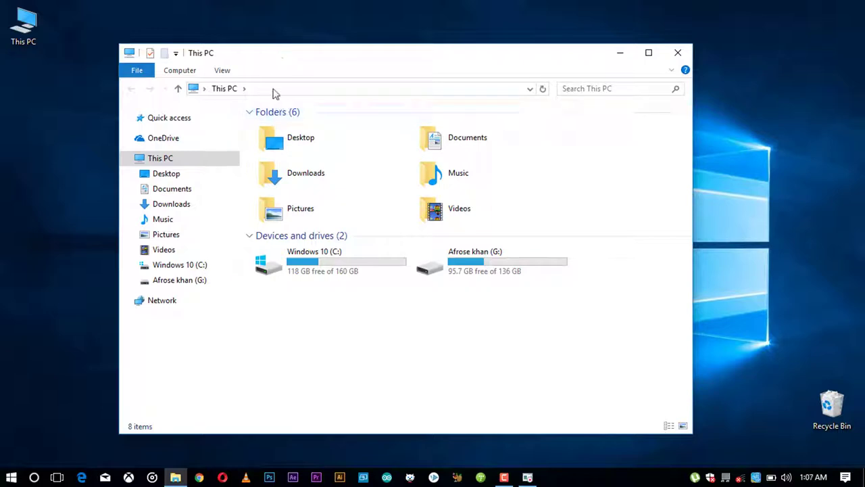
right_click(295, 315)
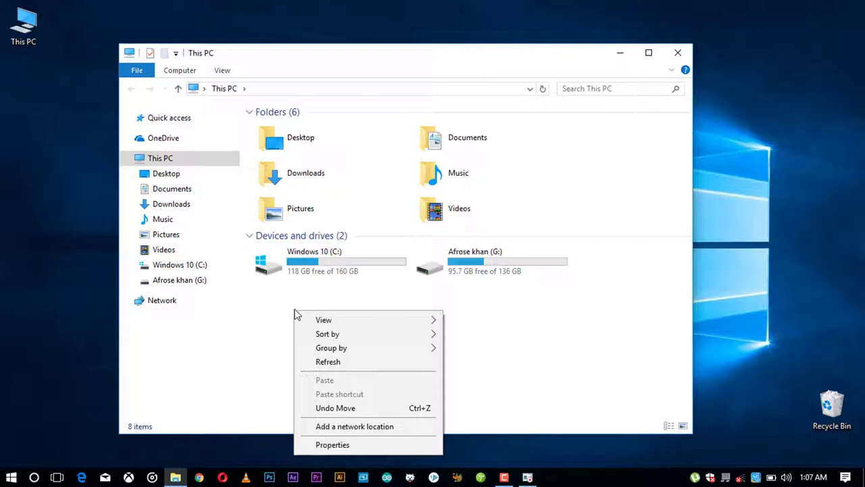
left_click(328, 445)
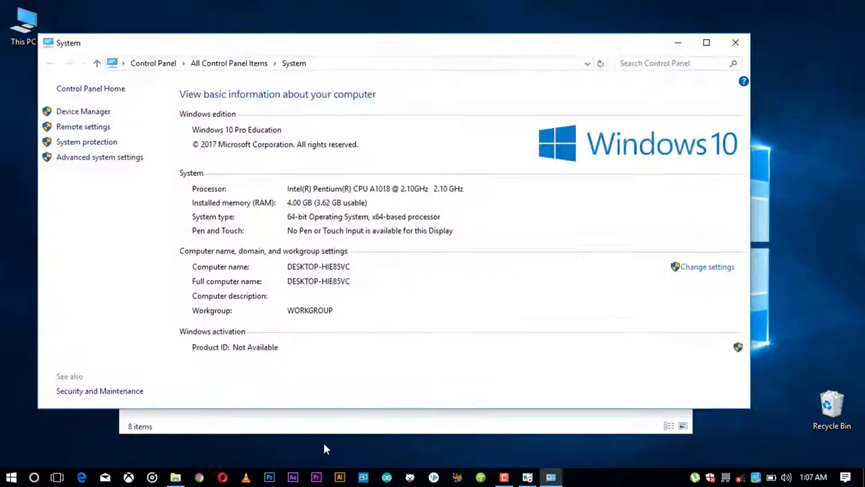
Open Device Manager from the System window and close all the open windows to return to the desktop
left_click(59, 115)
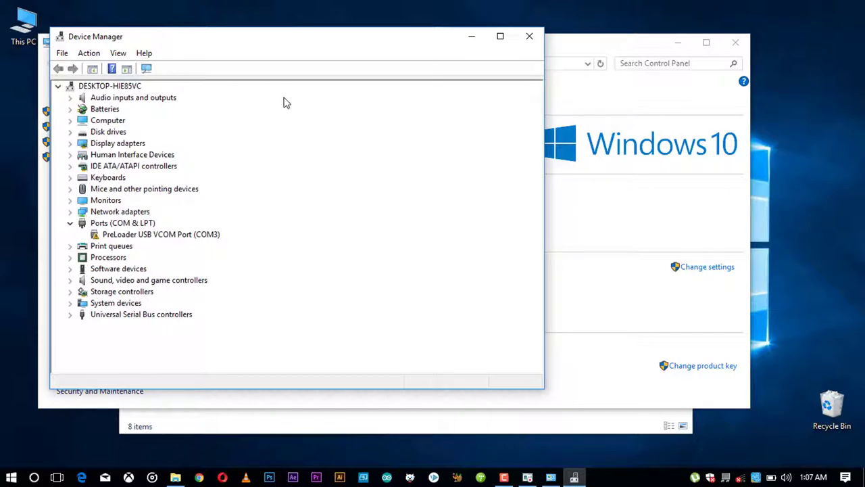
left_click(530, 36)
left_click(735, 42)
left_click(676, 63)
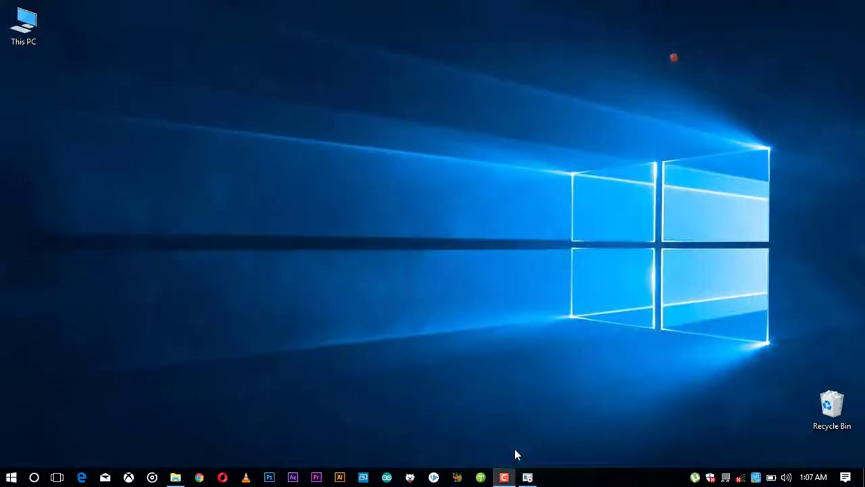
Restore the minimized recorder window and stop the recording
left_click(527, 477)
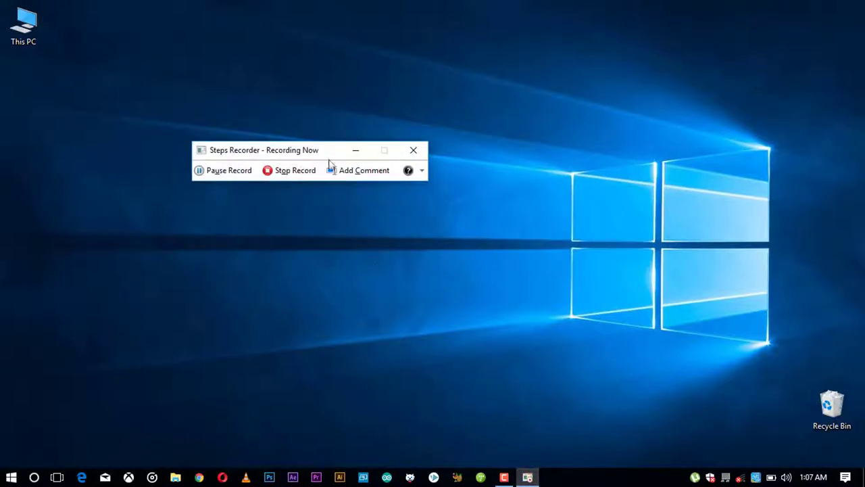
left_click_drag(325, 154, 313, 138)
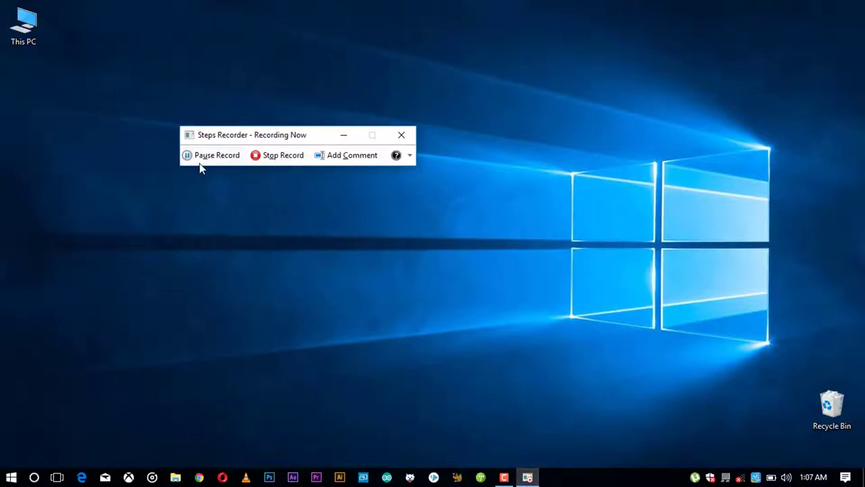
left_click(285, 156)
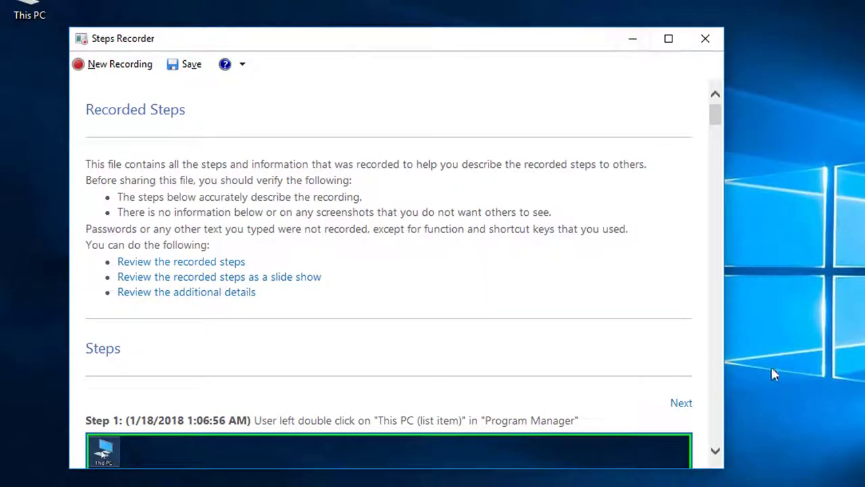
Examine the start of the recorded steps report, including the Step 1 description and its screenshot
scroll(493, 218, "down", 5)
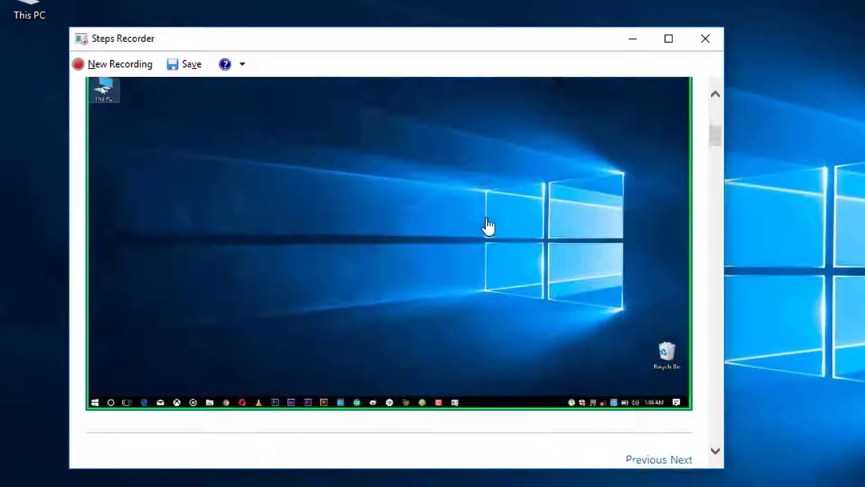
scroll(232, 176, "up", 2)
scroll(234, 196, "down", 3)
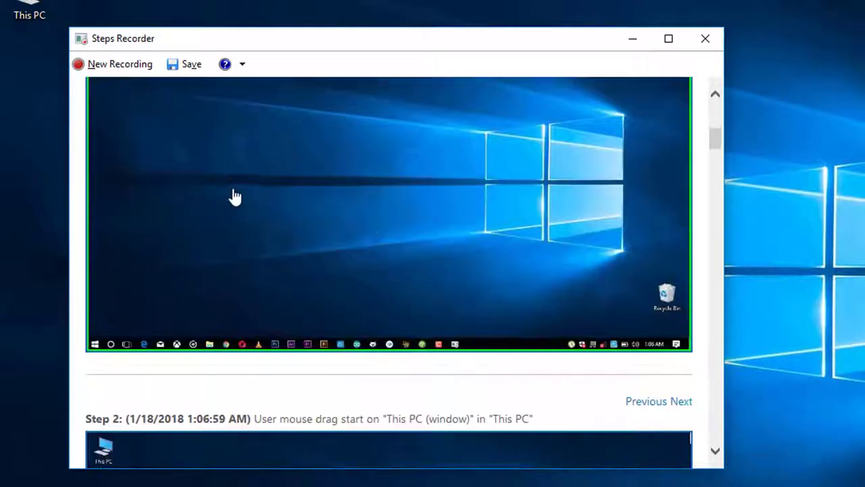
scroll(178, 187, "down", 3)
scroll(173, 187, "up", 5)
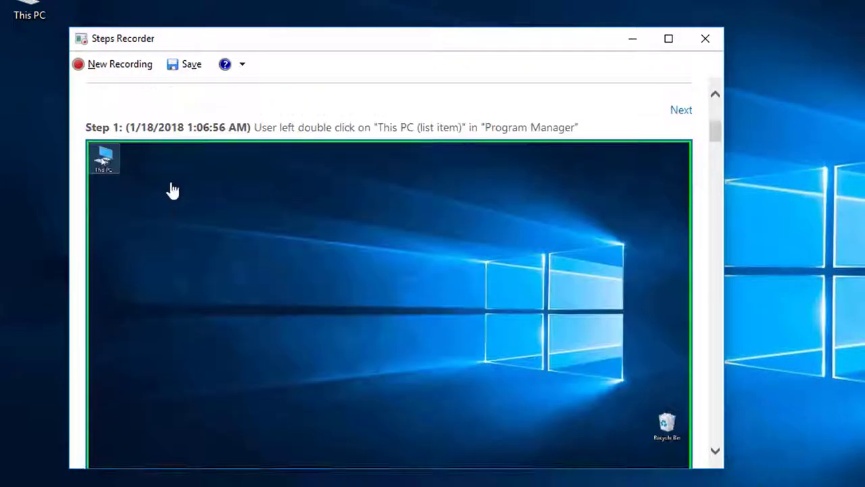
scroll(289, 258, "down", 1)
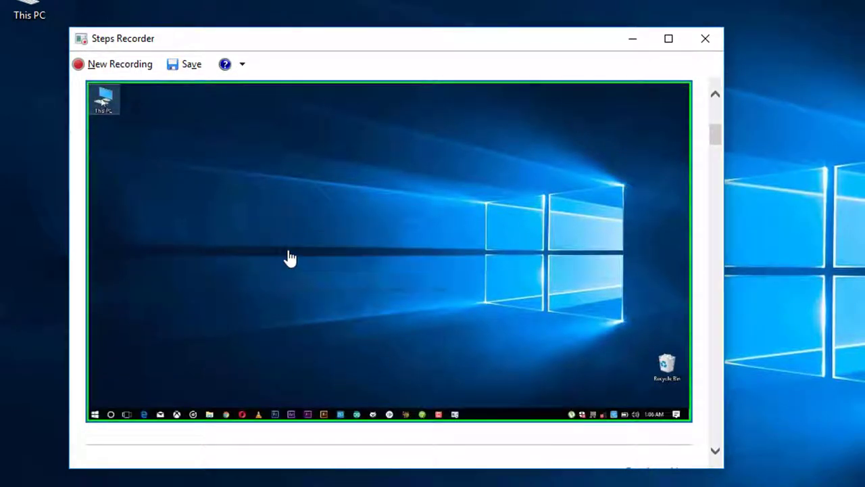
scroll(289, 258, "up", 1)
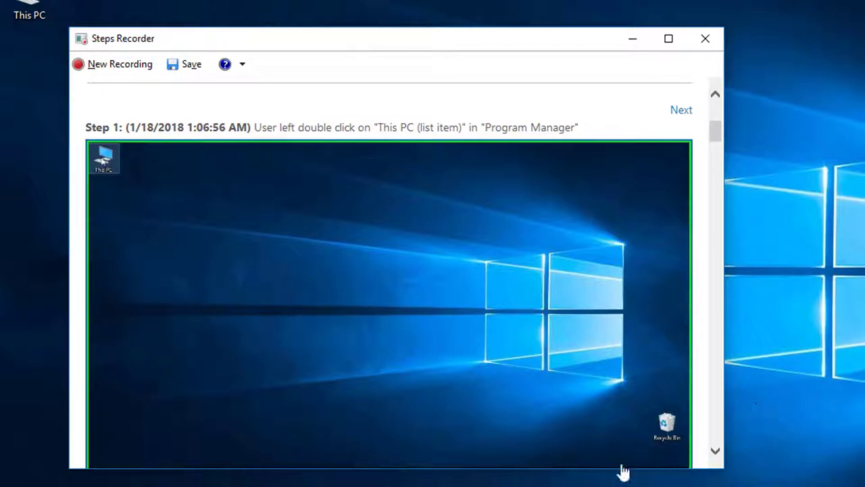
Review the remaining recorded steps with their screenshots and the Additional Details section of the report
scroll(313, 155, "down", 8)
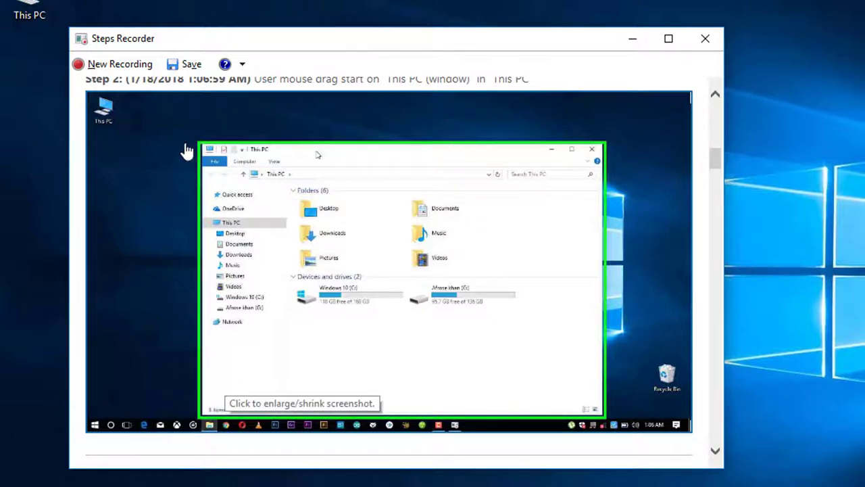
scroll(385, 275, "down", 5)
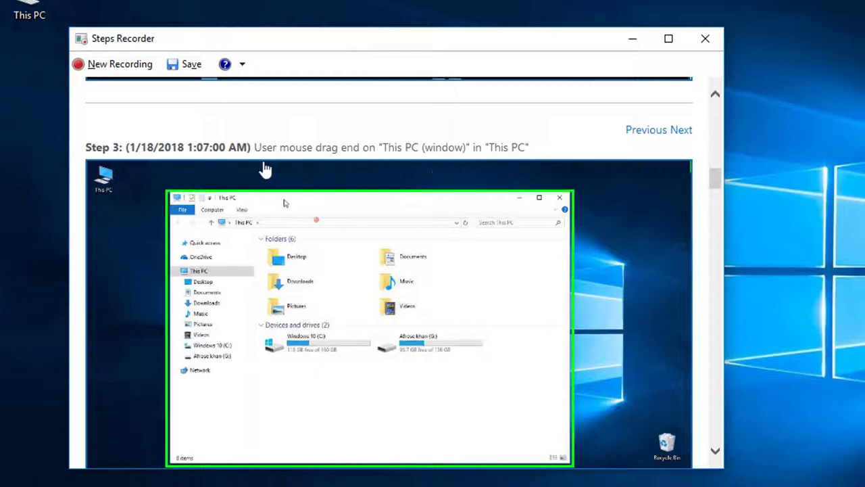
scroll(448, 207, "down", 3)
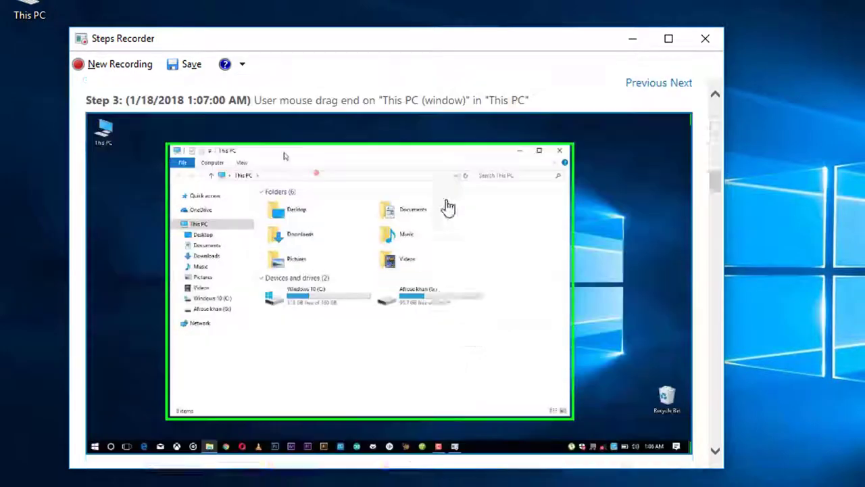
scroll(206, 279, "down", 15)
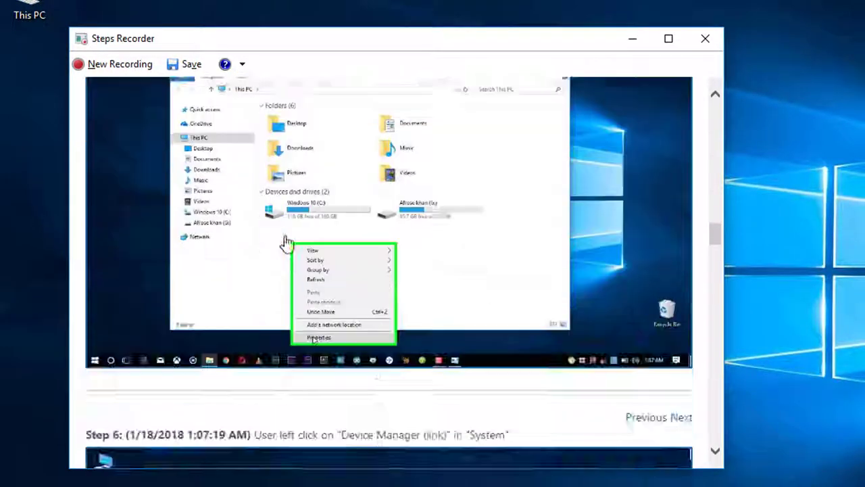
scroll(287, 240, "down", 20)
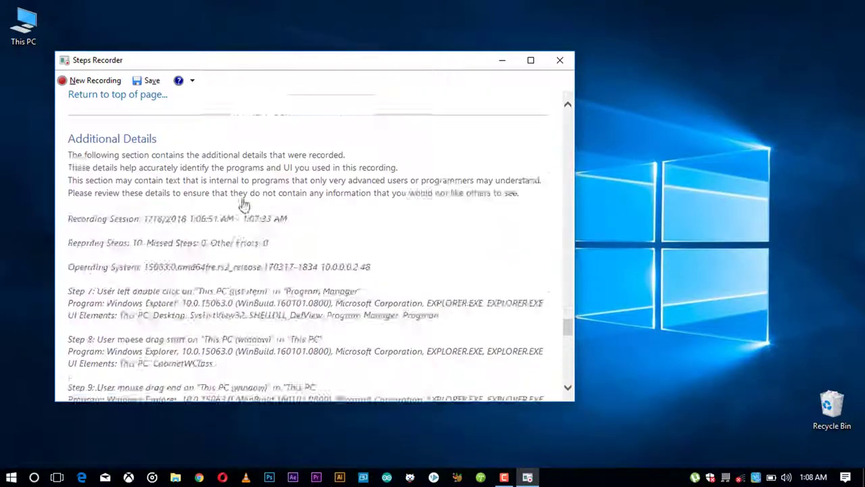
scroll(246, 197, "up", 10)
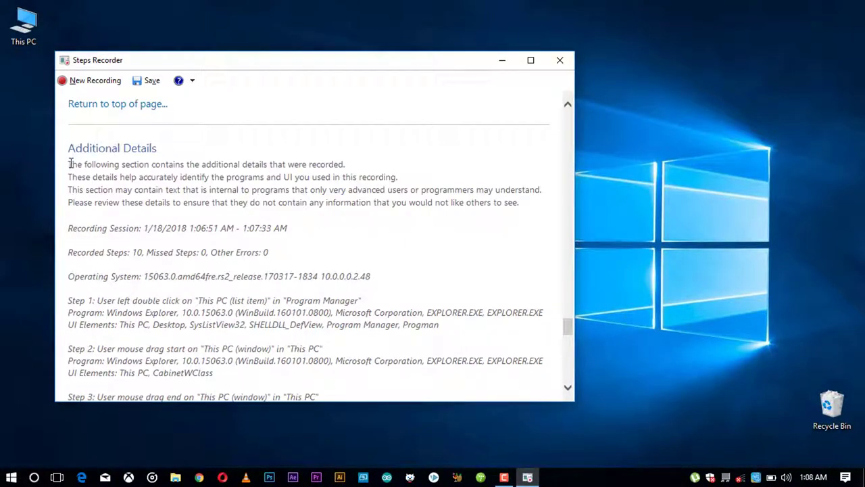
scroll(141, 190, "up", 1)
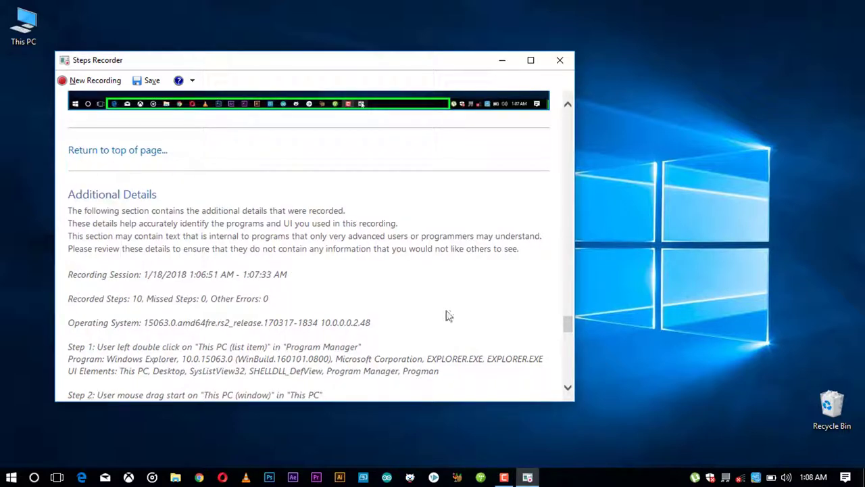
Save the recording to the Desktop as a ZIP file named "psr test" and close Steps Recorder
left_click(150, 82)
left_click_drag(160, 88, 218, 91)
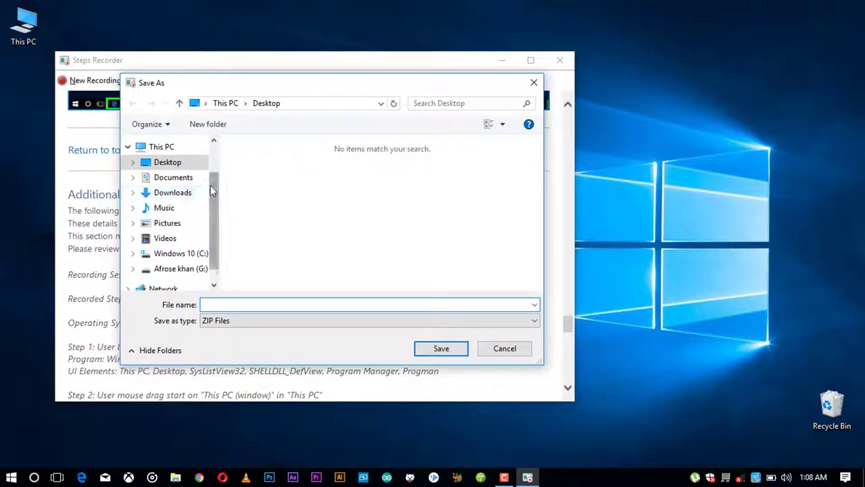
left_click(171, 163)
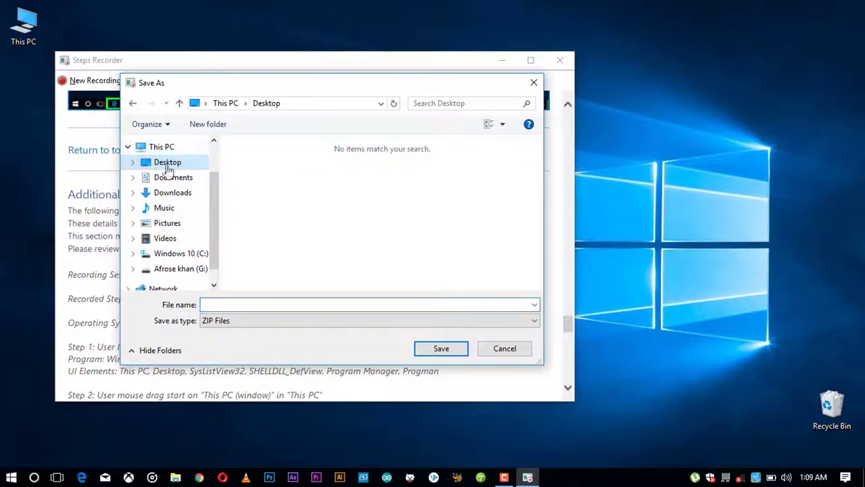
left_click(235, 305)
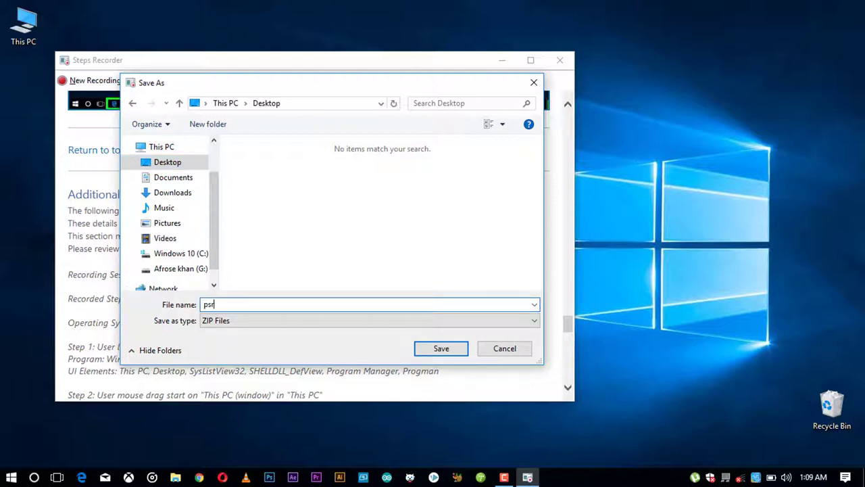
left_click(441, 349)
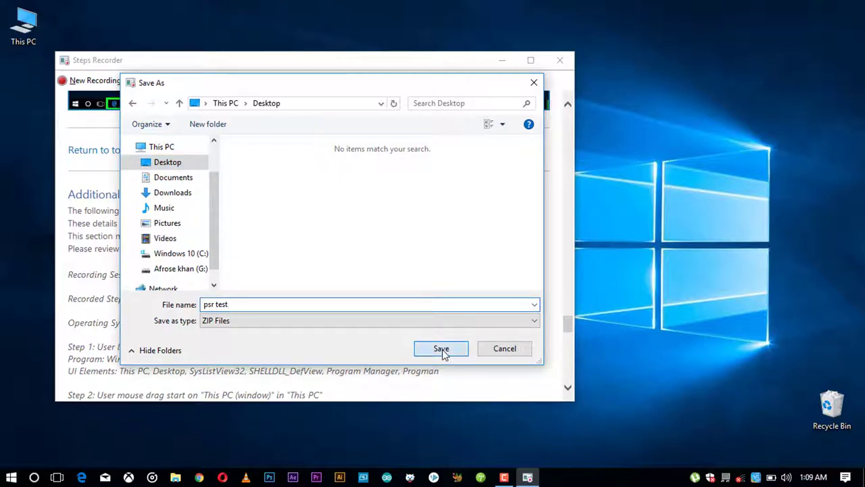
left_click(560, 60)
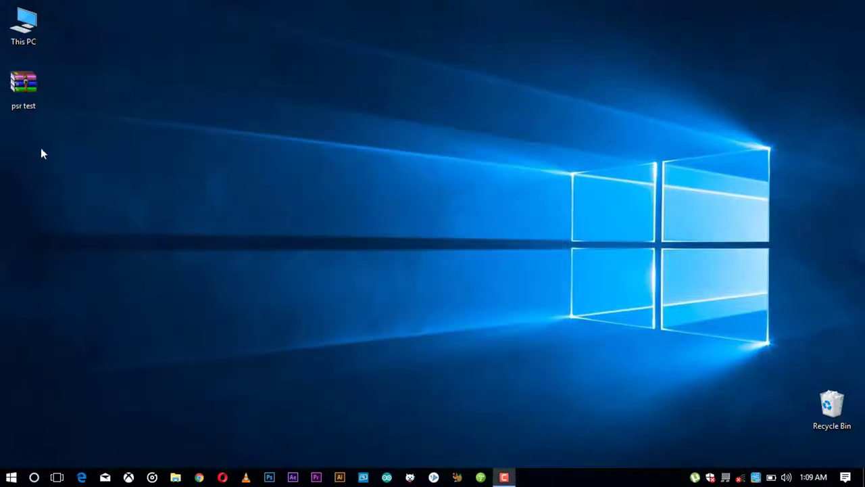
Move the "psr test" archive aside on the desktop and extract it into a Desktop folder named "psr test"
left_click_drag(21, 90, 174, 90)
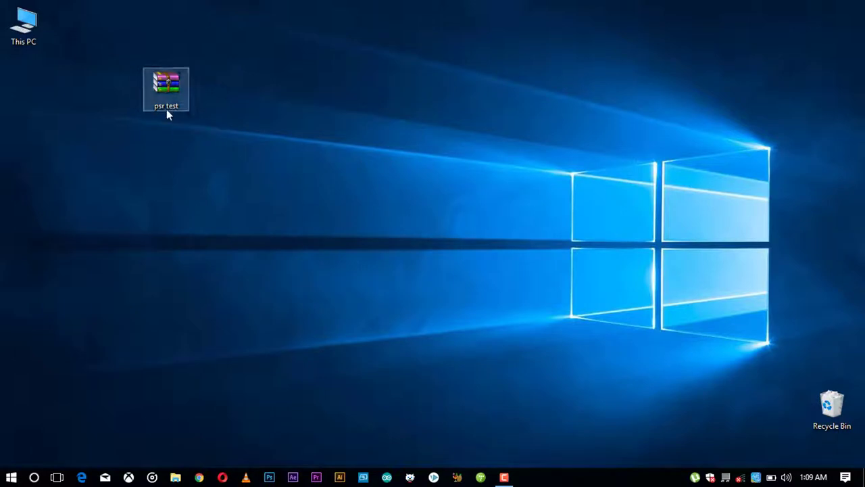
right_click(165, 73)
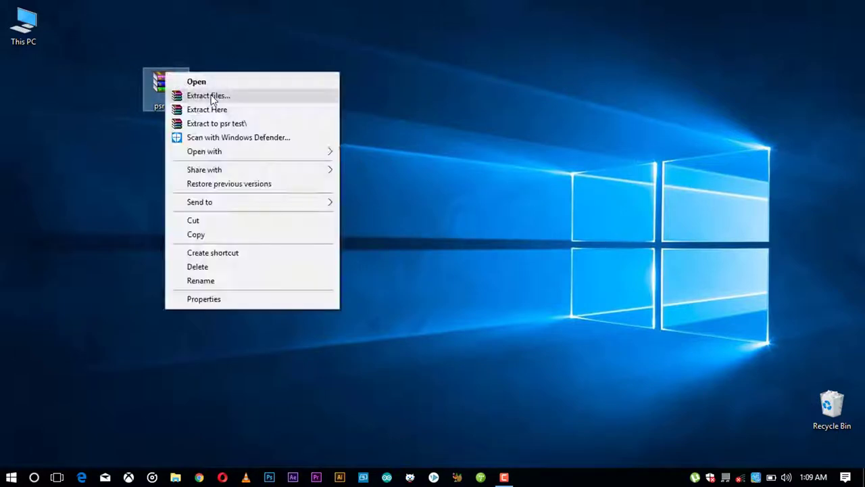
left_click(212, 94)
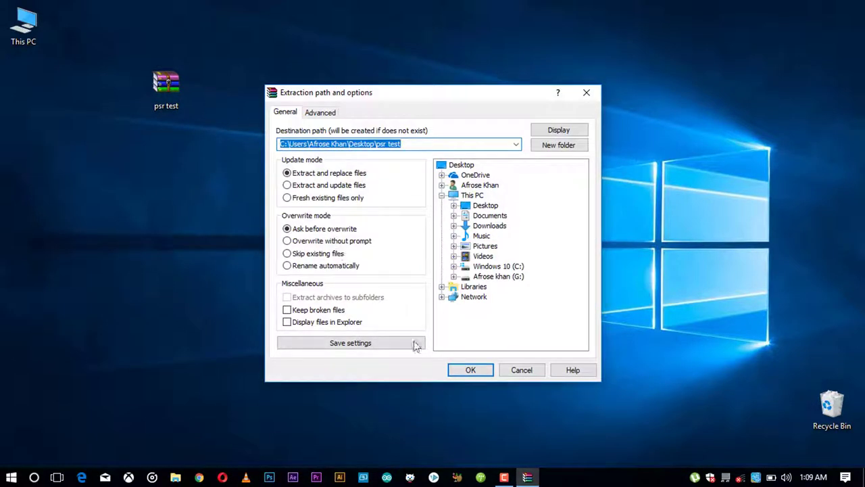
left_click(455, 369)
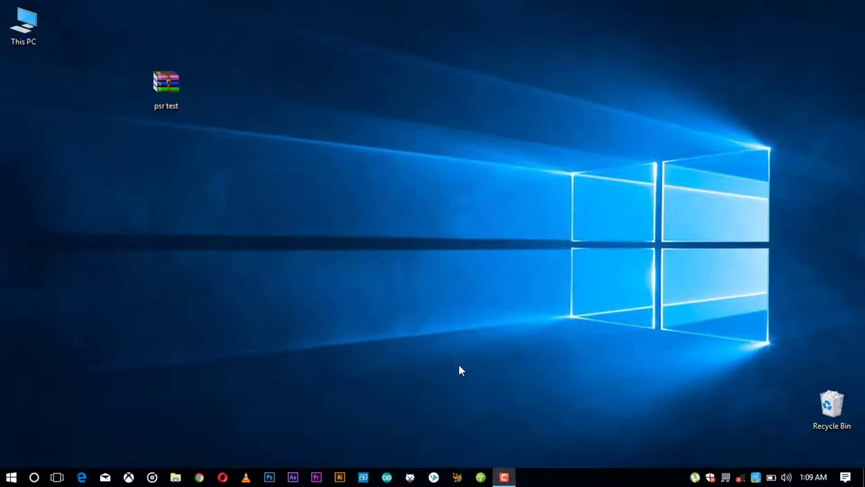
Open Recording_20180118_0108 from the extracted folder in Internet Explorer, postpone the browser setup and maximize the window
double_click(24, 88)
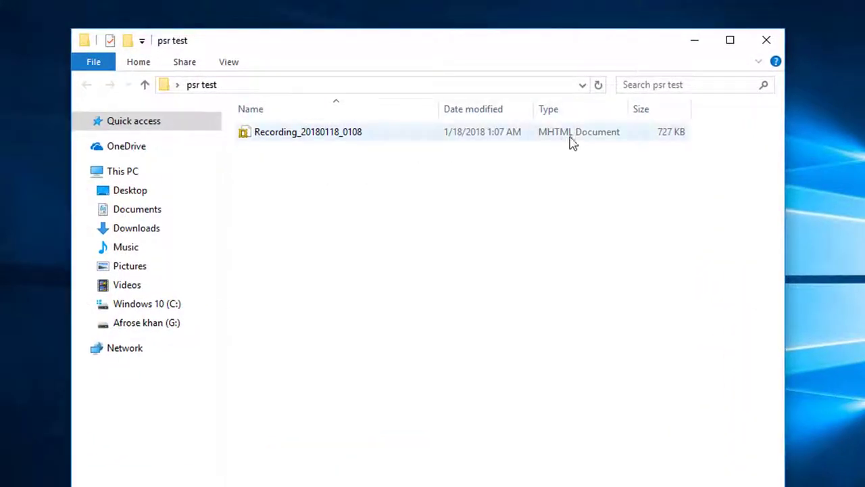
left_click_drag(588, 135, 318, 207)
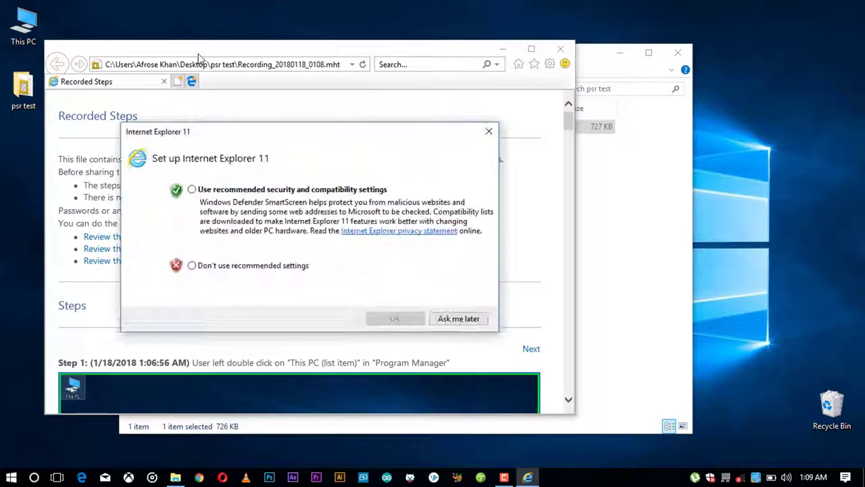
left_click(453, 319)
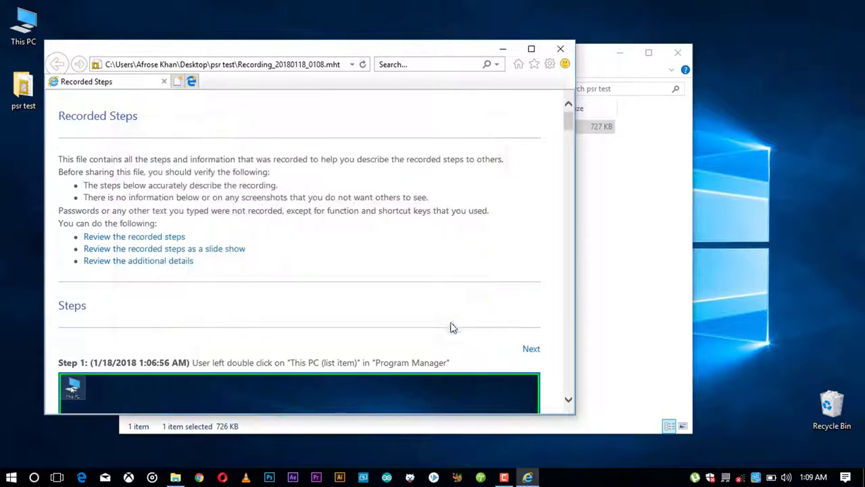
left_click(539, 55)
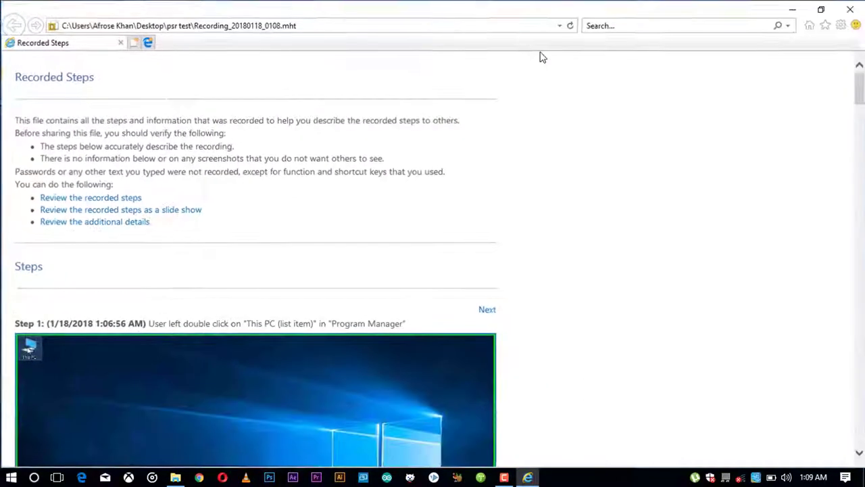
Examine the recorded steps with their screenshots and the Additional Details section in the extracted report
scroll(524, 238, "down", 5)
scroll(523, 237, "down", 20)
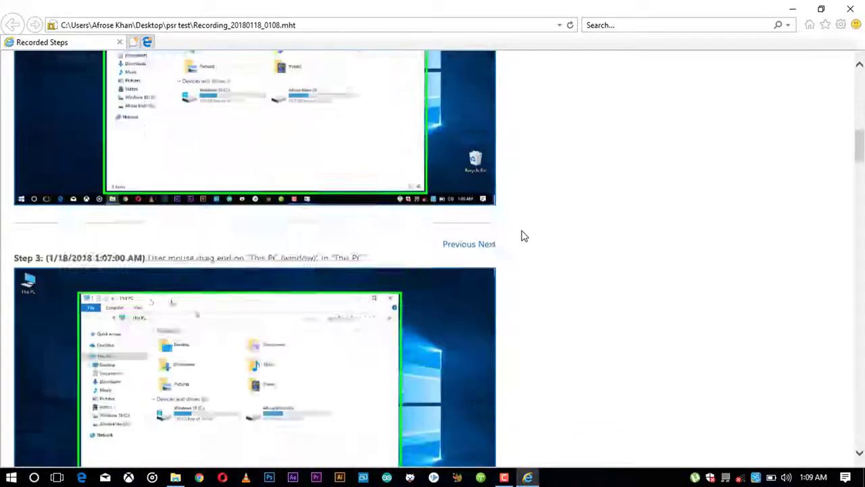
scroll(523, 236, "down", 10)
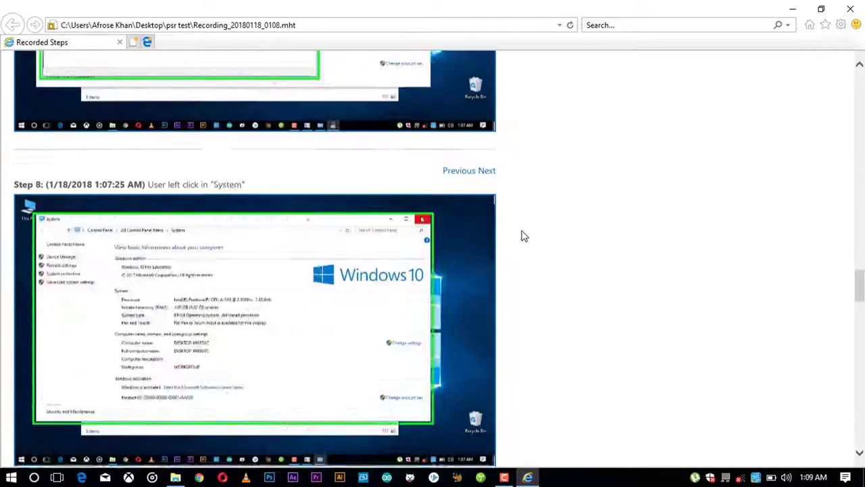
scroll(2, 100, "down", 10)
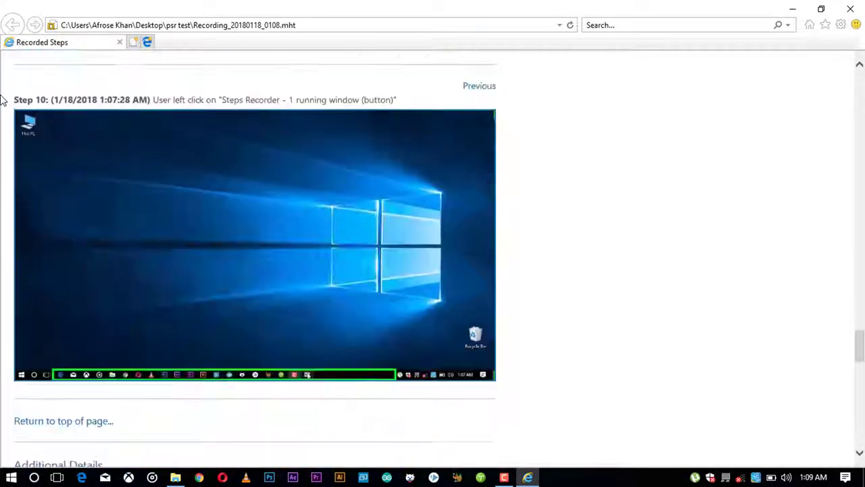
scroll(2, 100, "down", 10)
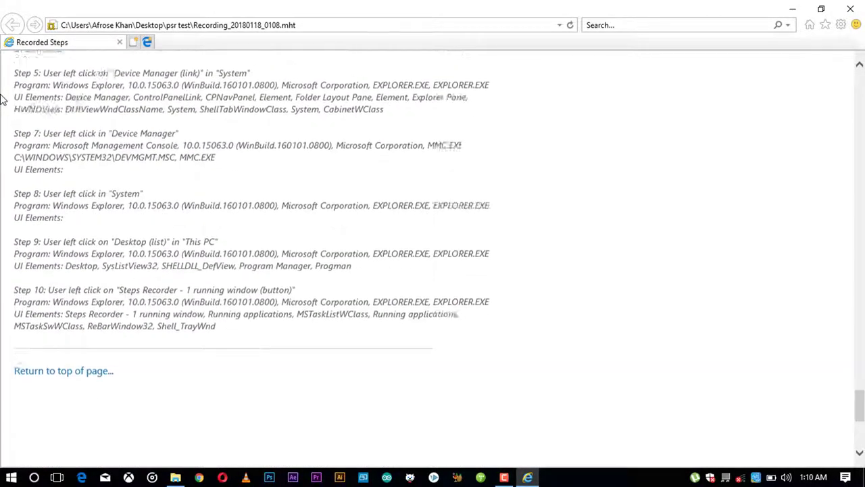
scroll(2, 100, "up", 4)
scroll(2, 100, "up", 10)
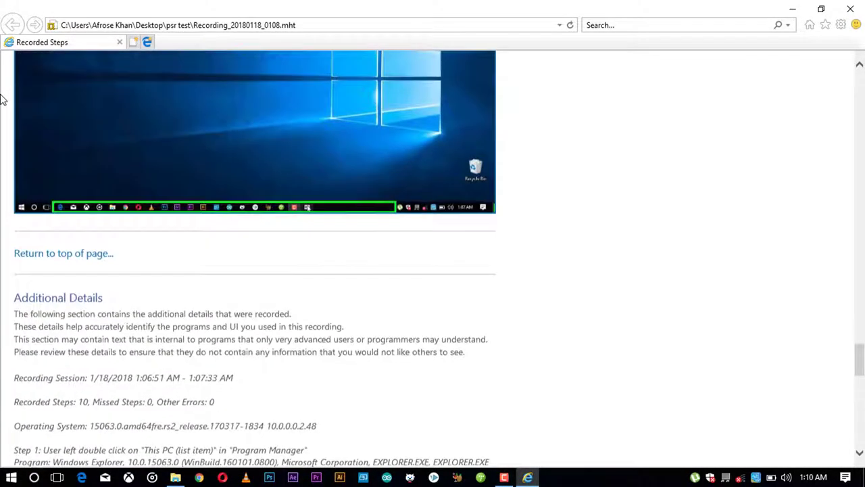
scroll(2, 100, "up", 3)
scroll(2, 100, "down", 5)
scroll(2, 100, "up", 10)
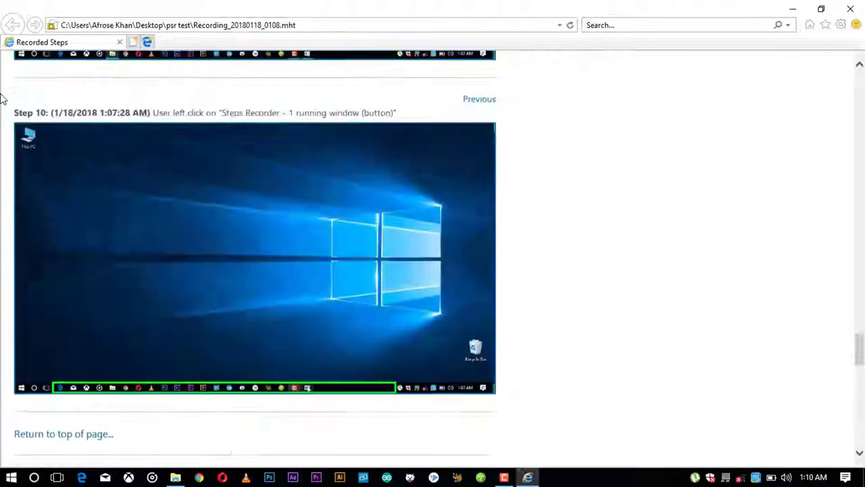
scroll(2, 100, "up", 20)
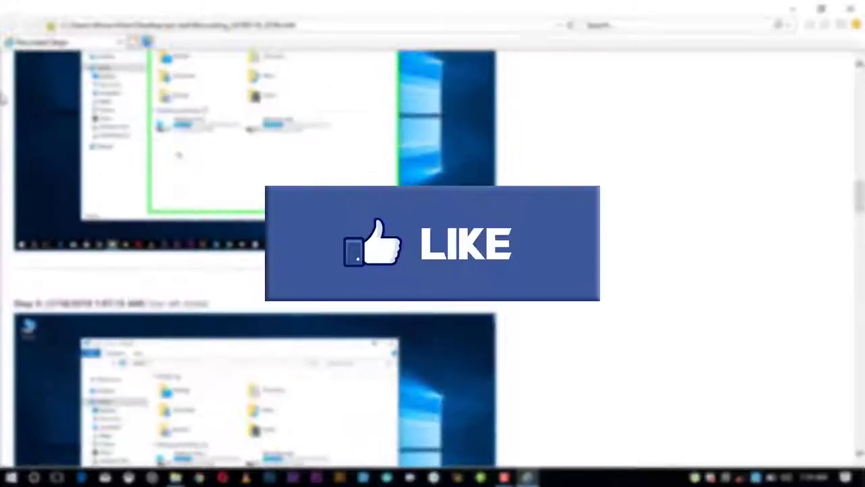
scroll(2, 100, "up", 2)
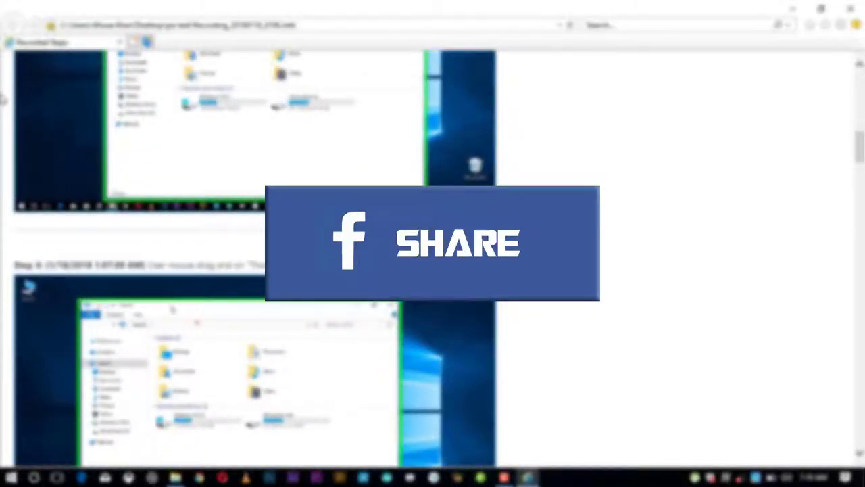
scroll(2, 100, "down", 5)
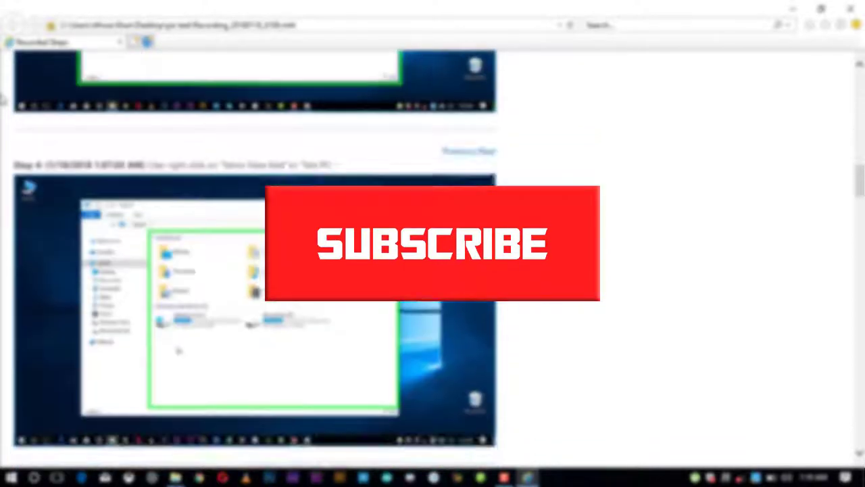
scroll(2, 100, "down", 6)
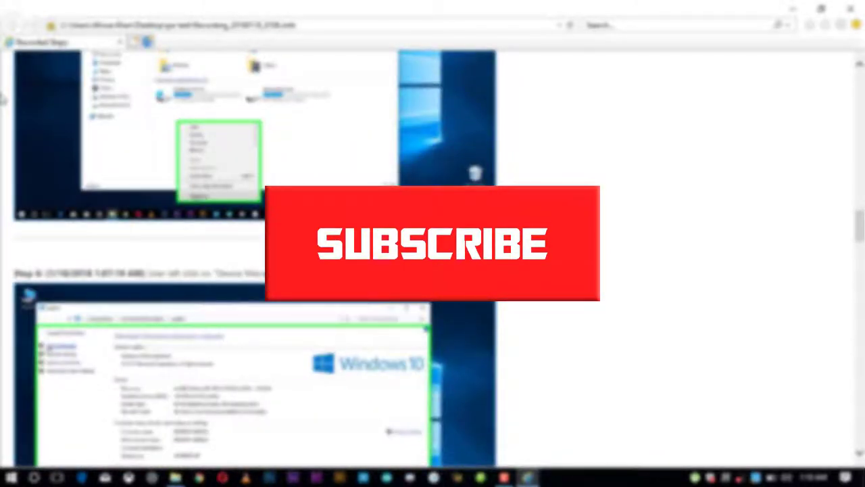
scroll(2, 100, "down", 4)
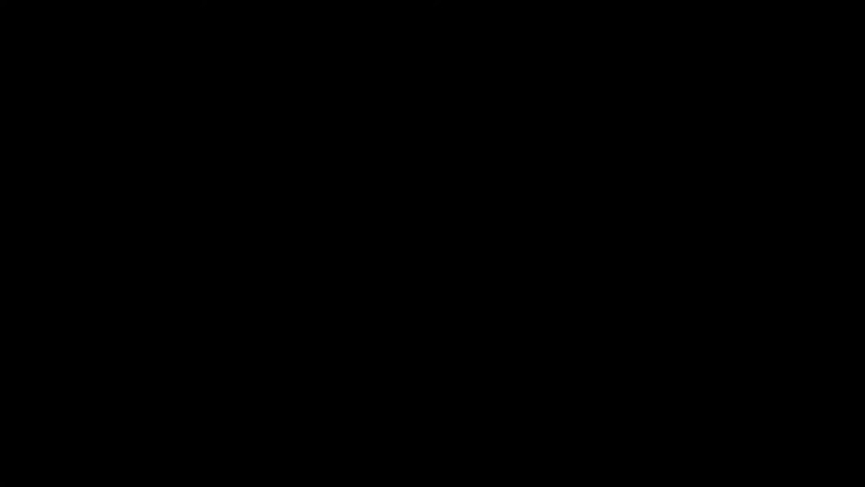